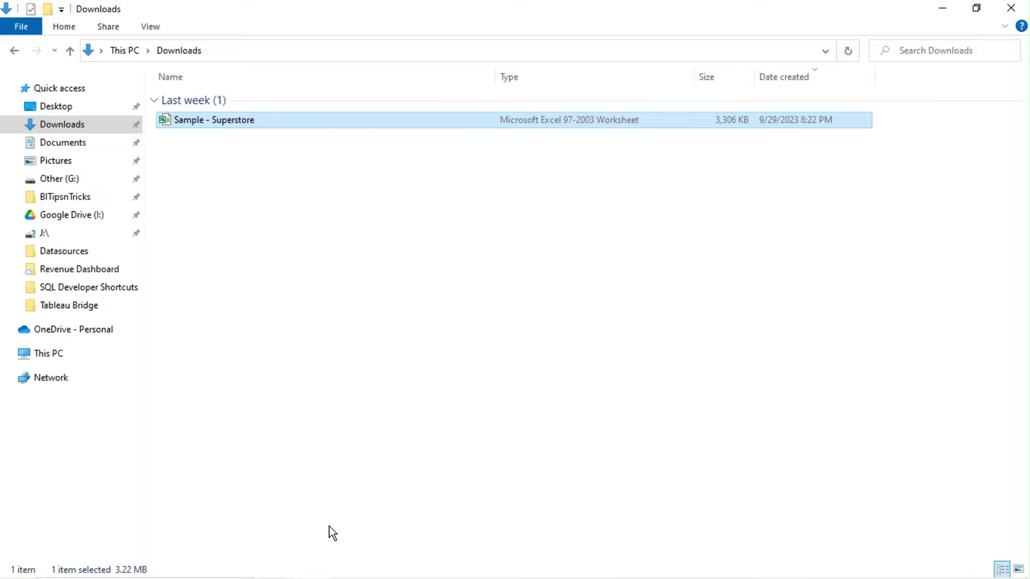
Select the Sample - Superstore workbook in Downloads, then switch to Tableau Desktop's start page
key("alt")
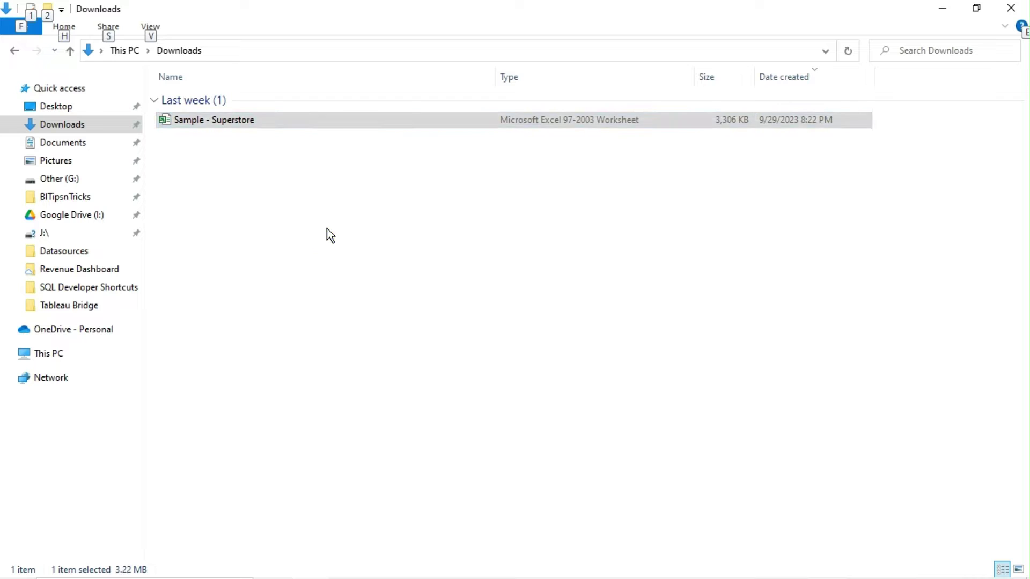
left_click(316, 149)
left_click(317, 131)
left_click(381, 563)
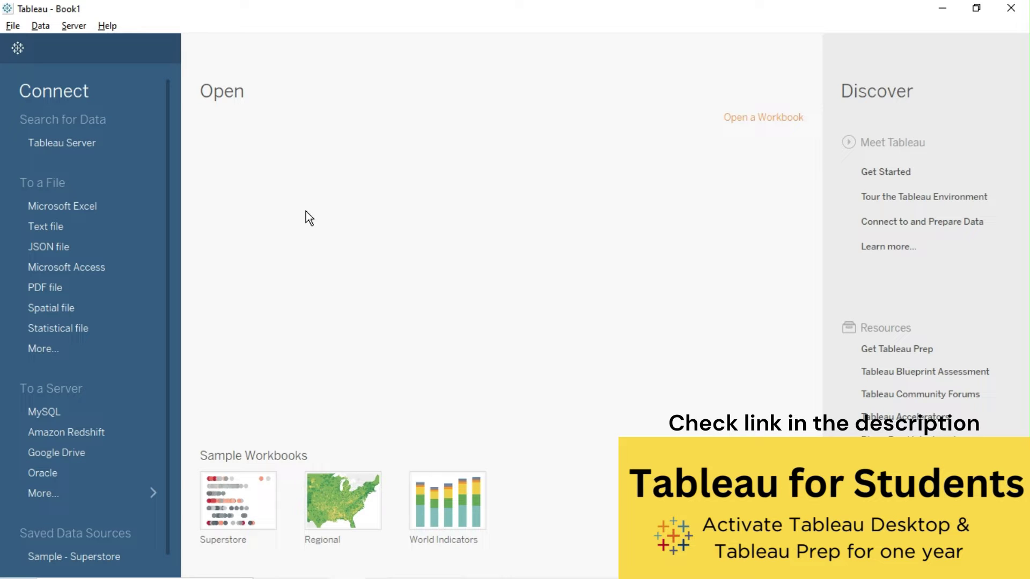
Sign in to Tableau Cloud from Tableau Desktop's Server menu
left_click(75, 27)
left_click(83, 45)
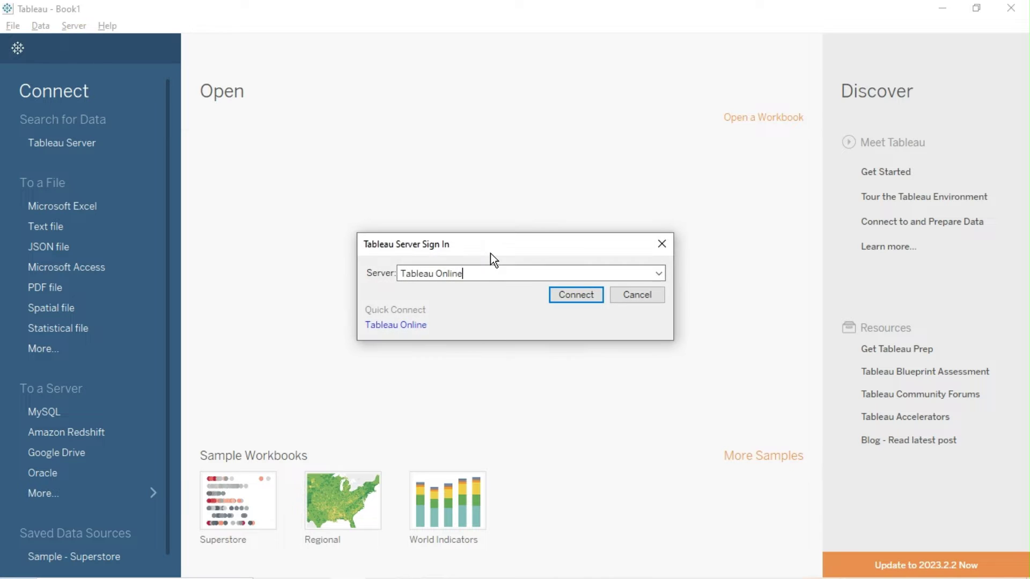
left_click(568, 292)
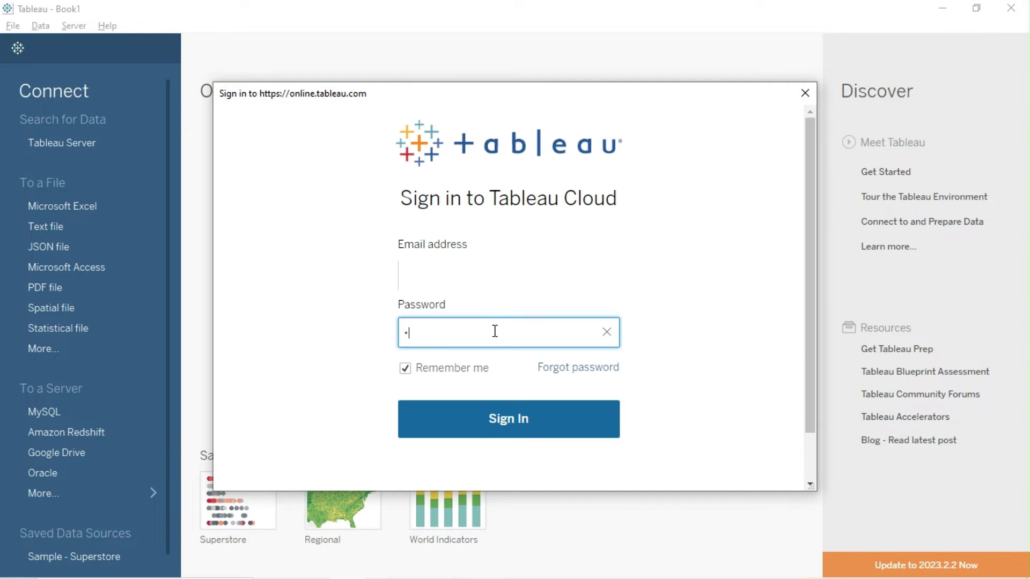
left_click(508, 429)
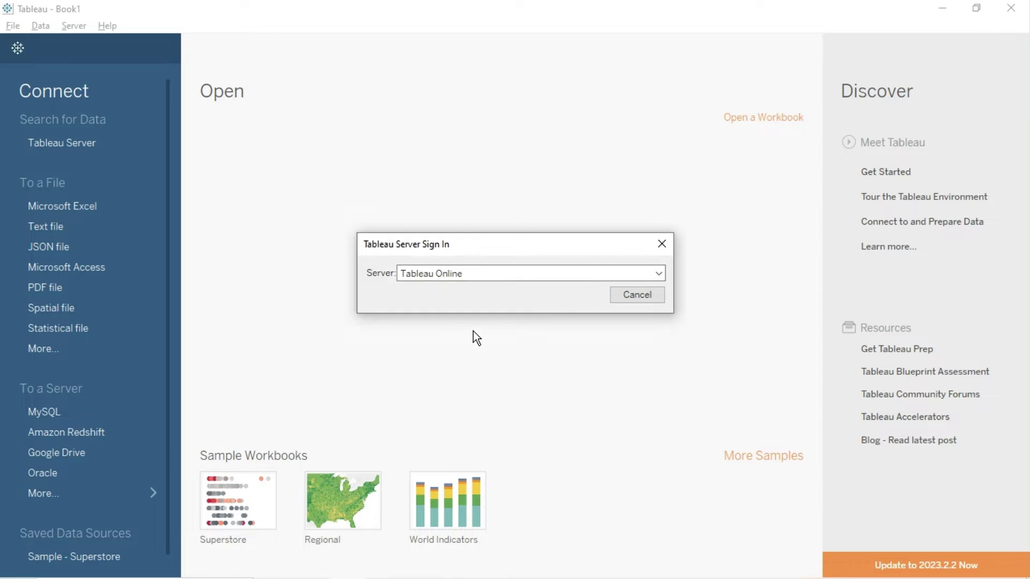
Connect to the Orders sheet of Sample - Superstore as an extract and save it, replacing the existing file, on Sheet 1
left_click(114, 207)
double_click(204, 153)
left_click_drag(88, 241, 293, 206)
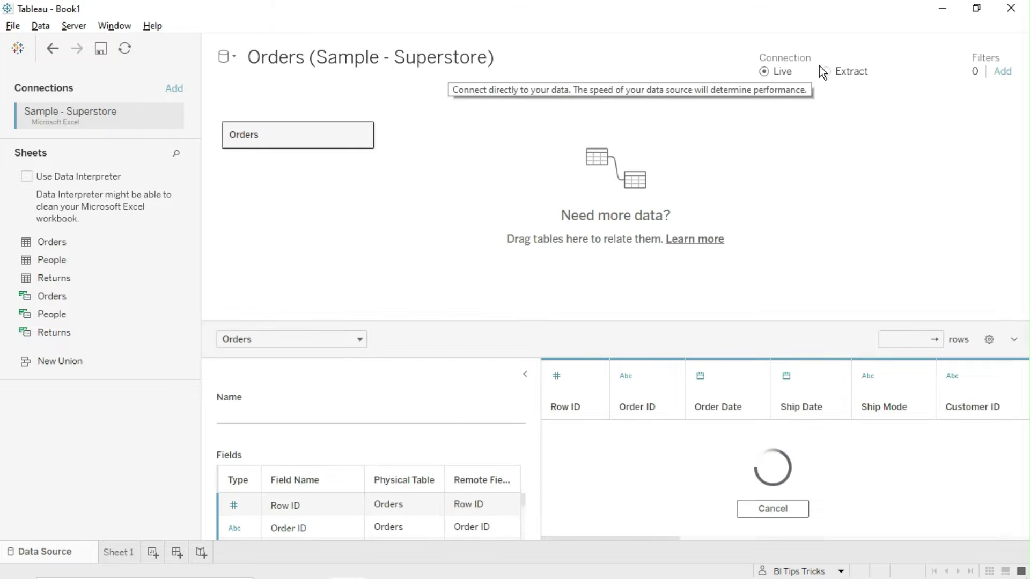
left_click(826, 71)
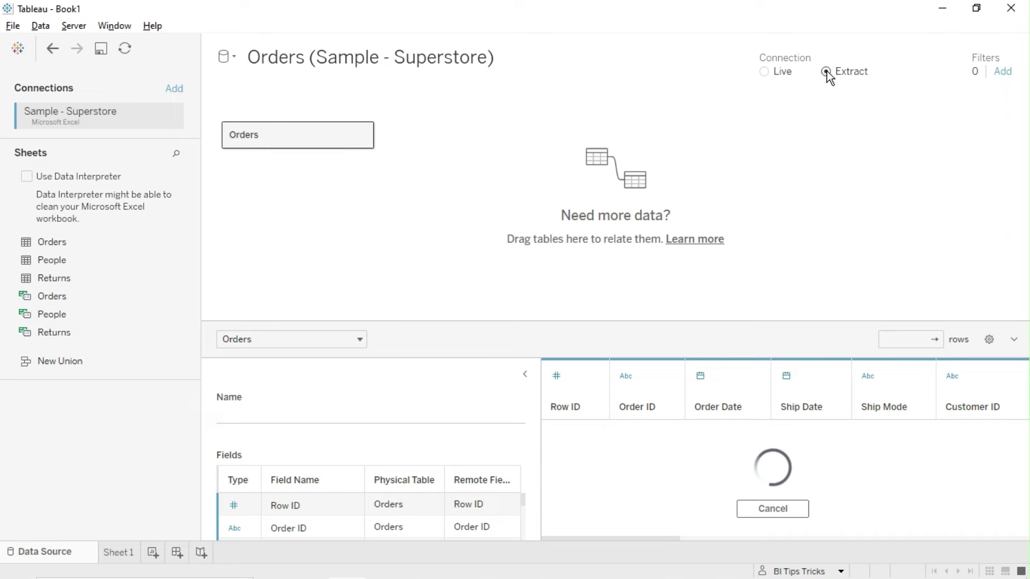
left_click(125, 552)
left_click(375, 356)
left_click(537, 295)
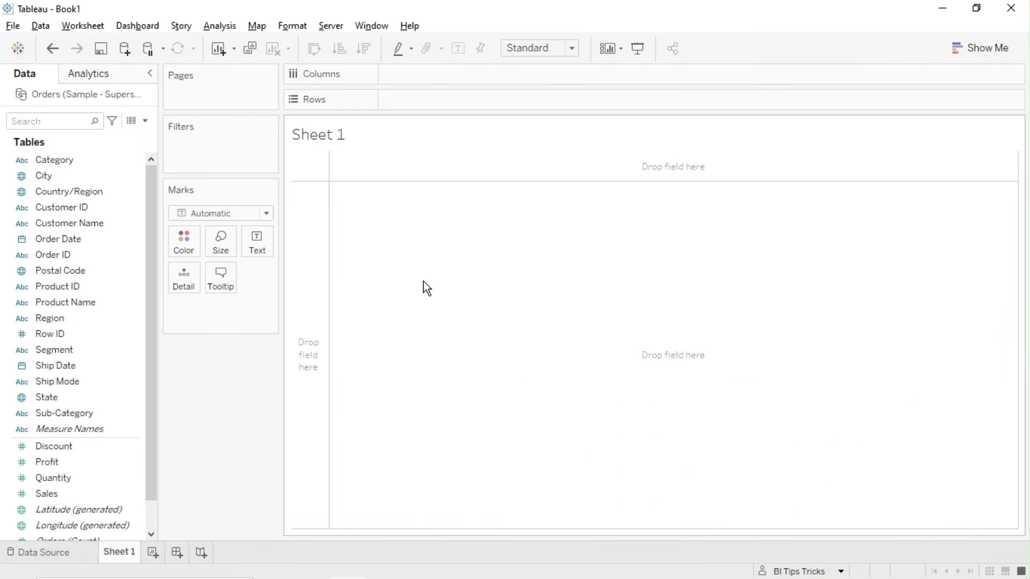
Publish the Orders data source to Tableau Online under the Default project with its default name
right_click(65, 93)
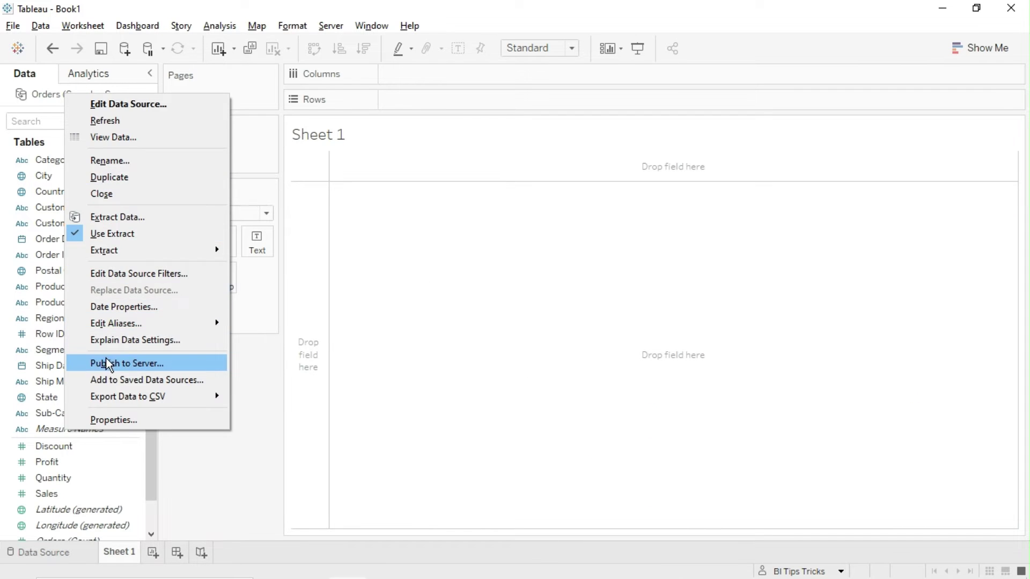
left_click(53, 350)
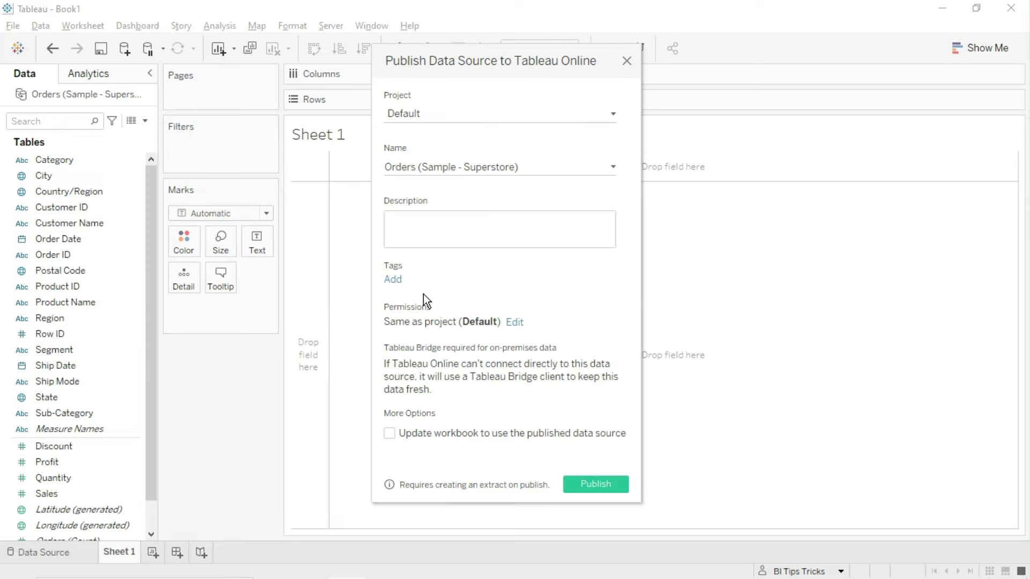
left_click(597, 486)
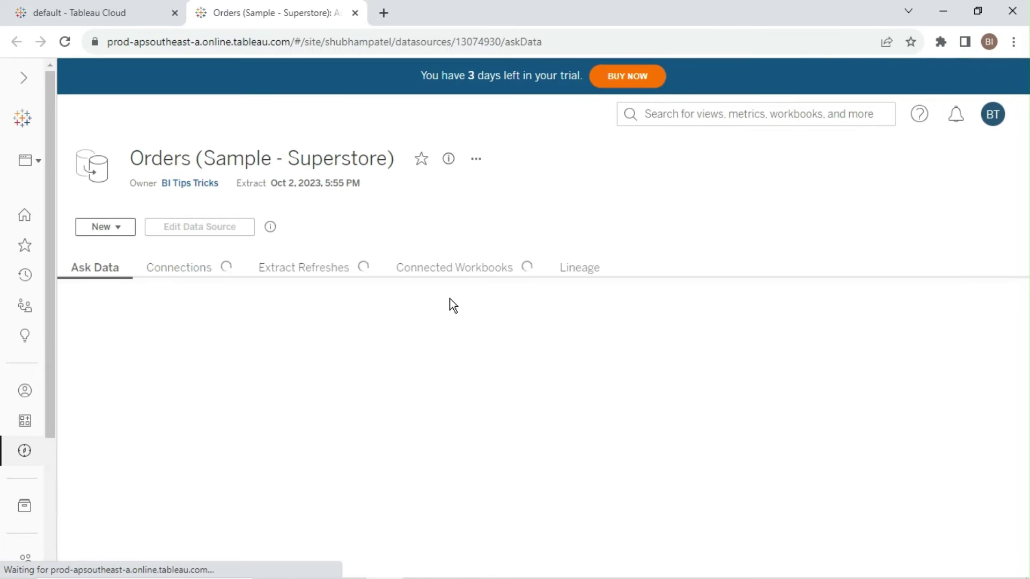
Queue a Full Refresh of the Orders (Sample - Superstore) extract and expand the site sidebar
left_click(686, 238)
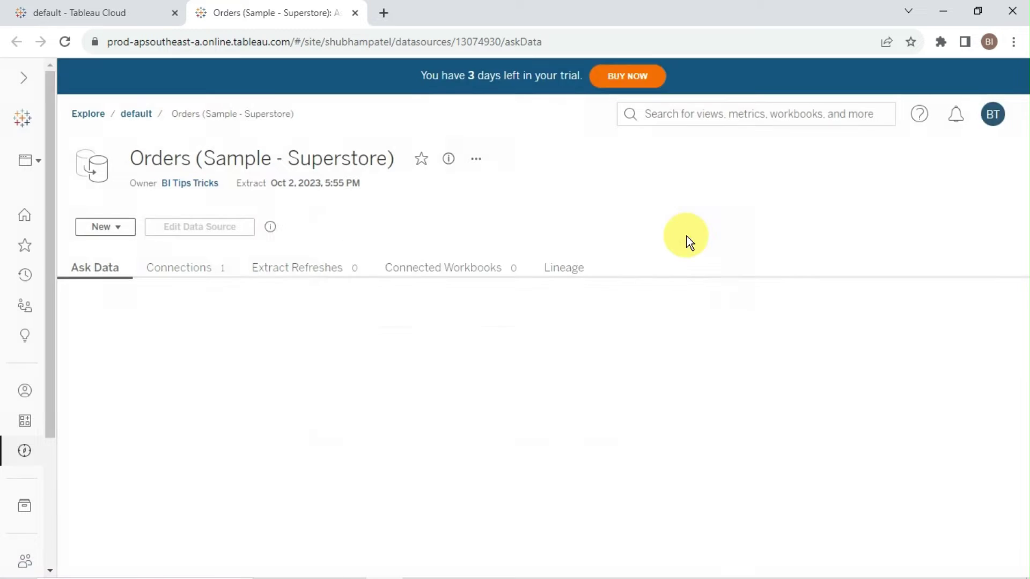
left_click(476, 160)
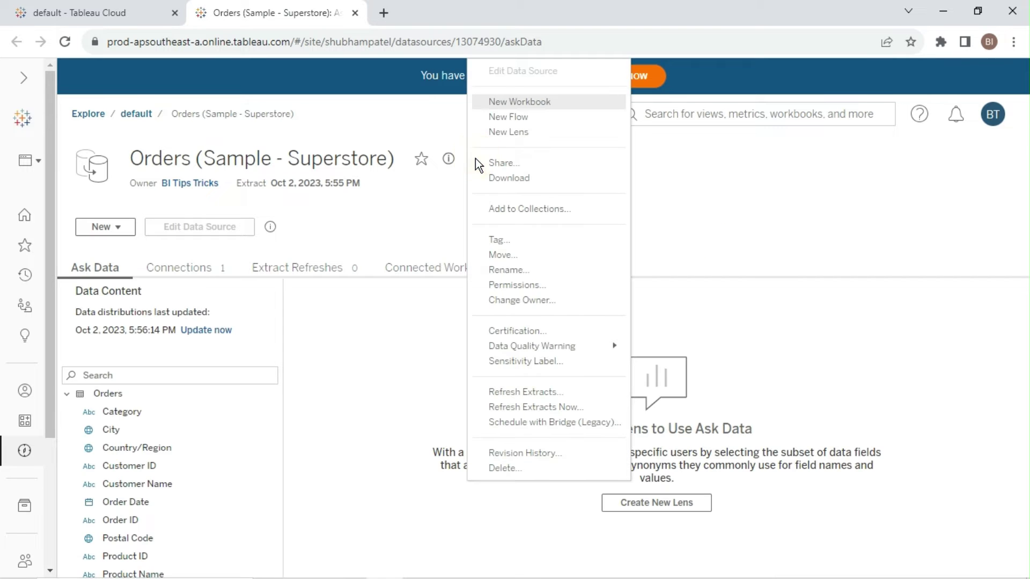
left_click(517, 406)
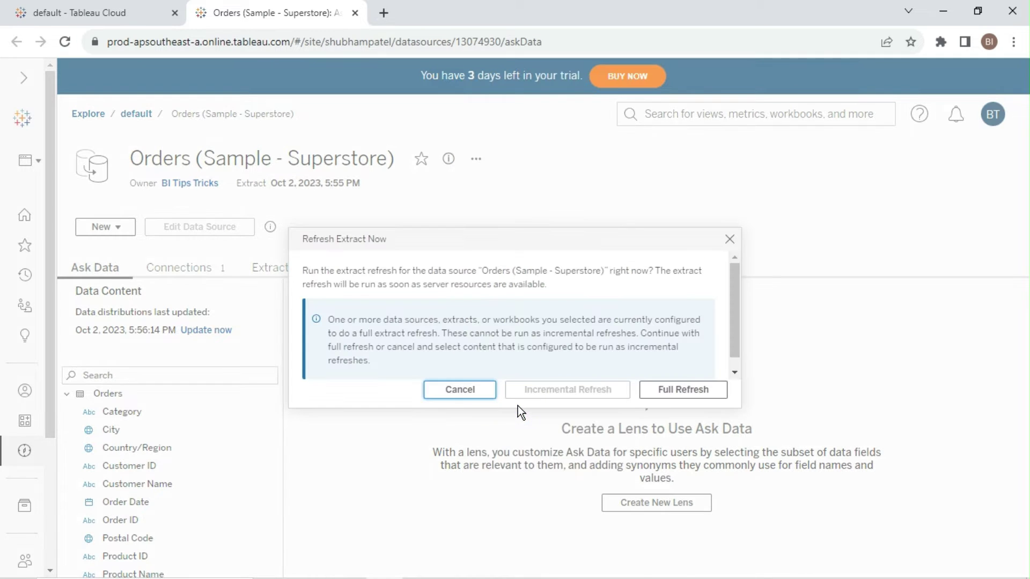
left_click(670, 388)
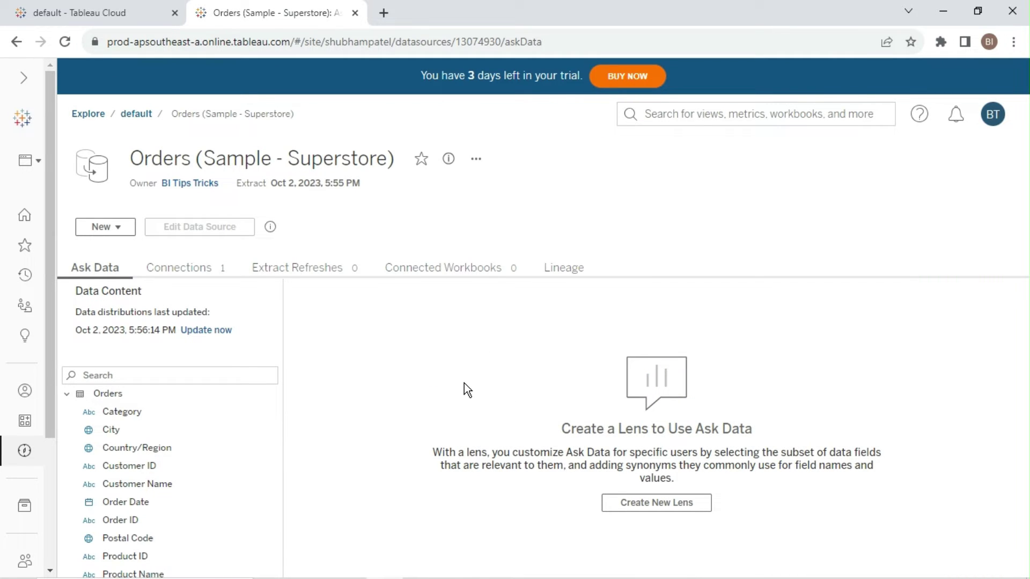
left_click(21, 81)
scroll(64, 466, "down", 5)
Open the site's Jobs page and inspect the first Bridge Refresh job's Failed status
left_click(74, 485)
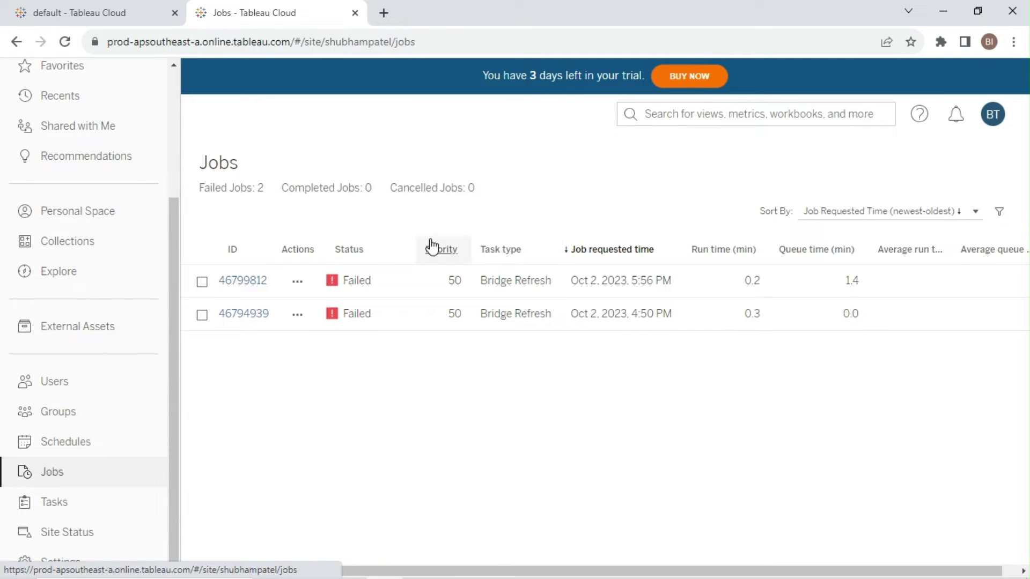
mouse_move(359, 275)
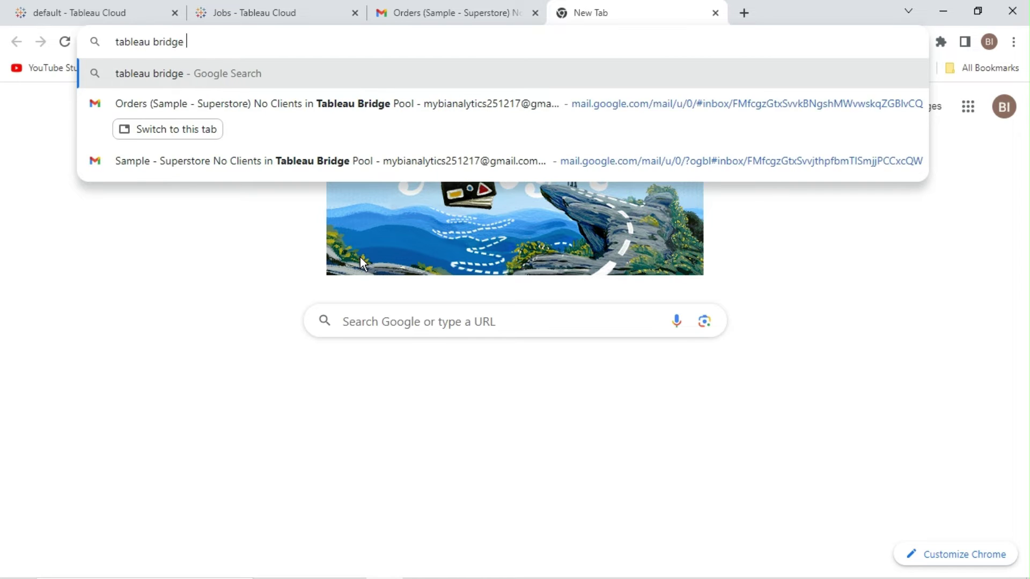
Find the Tableau Bridge releases page, open the current version's downloads, and log in
key("Return")
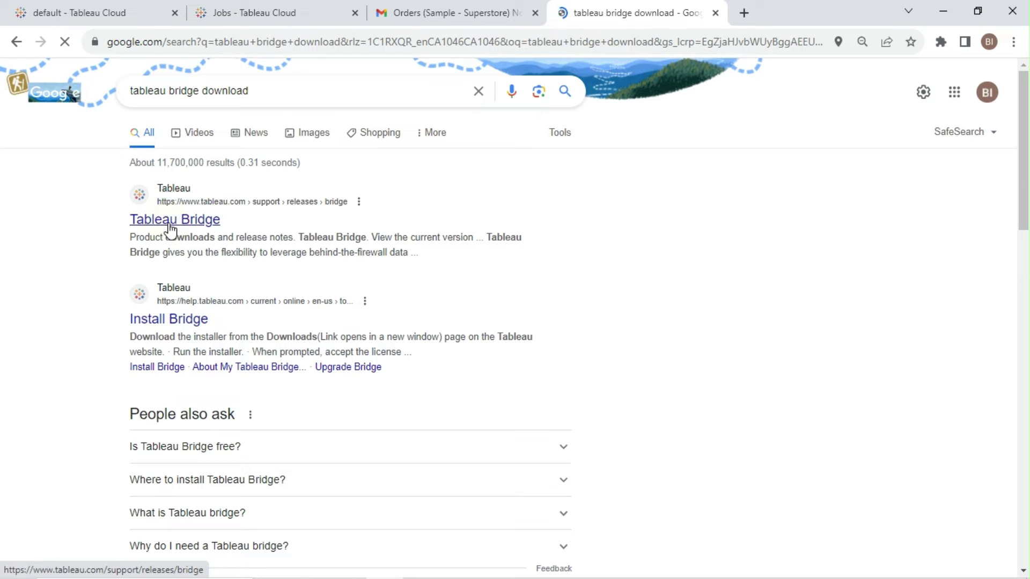
left_click(169, 224)
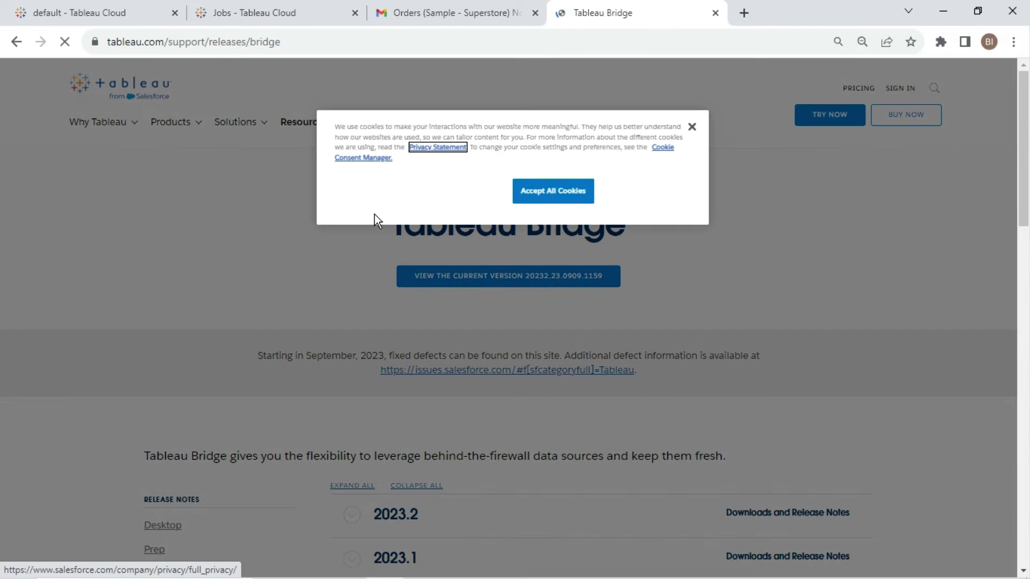
left_click(551, 194)
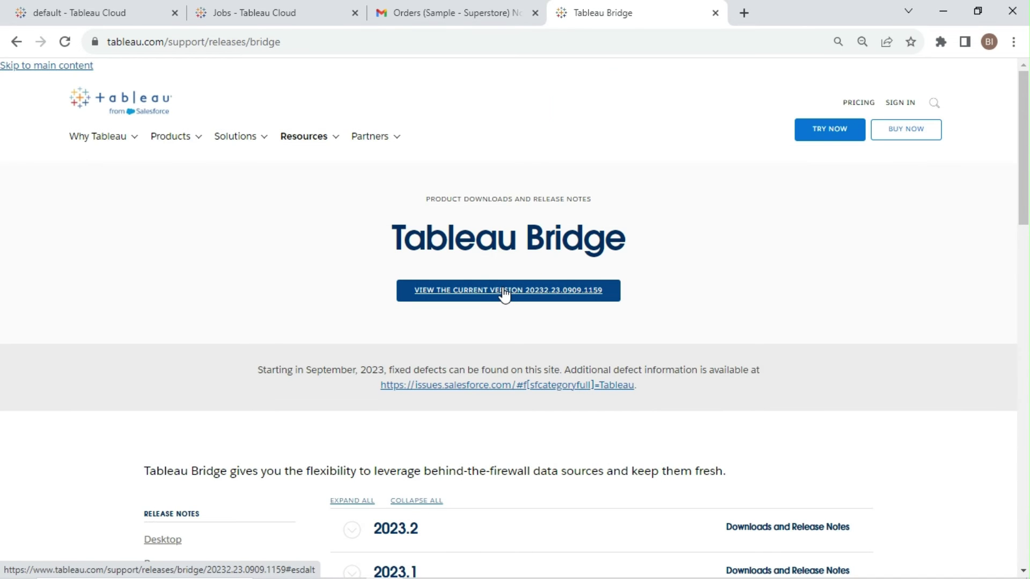
left_click(503, 292)
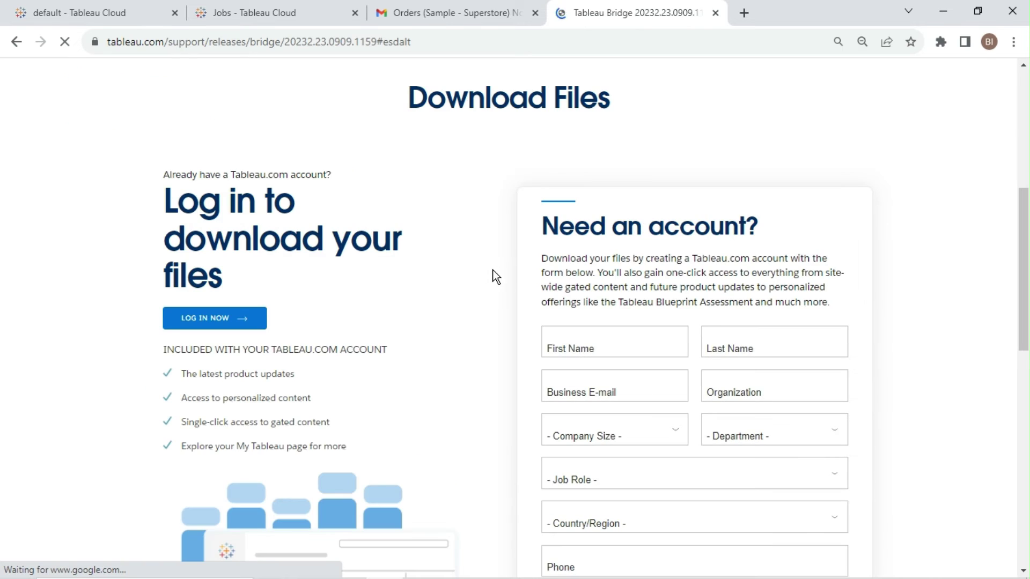
left_click_drag(1025, 224, 1022, 256)
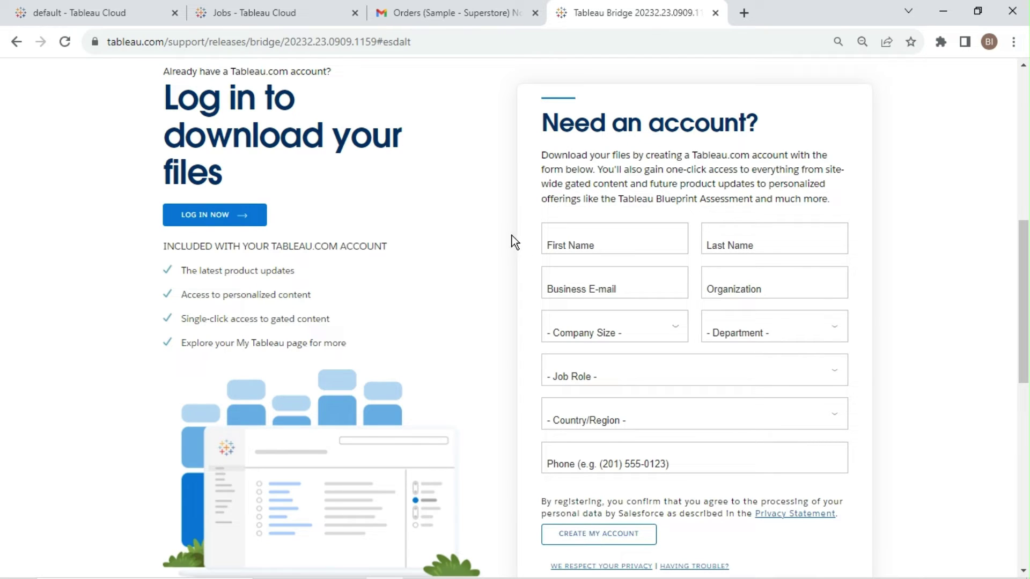
left_click(191, 213)
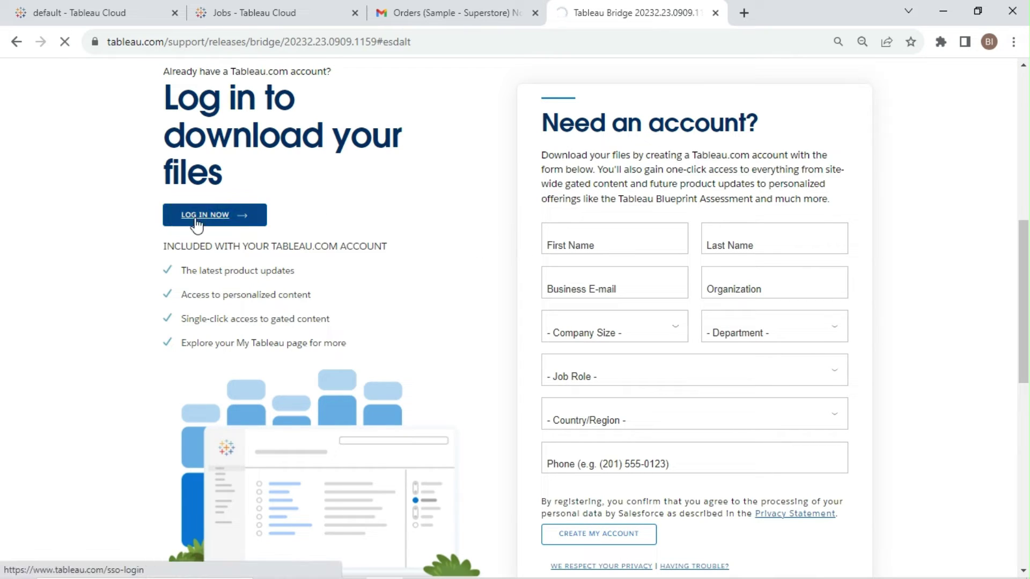
left_click(271, 435)
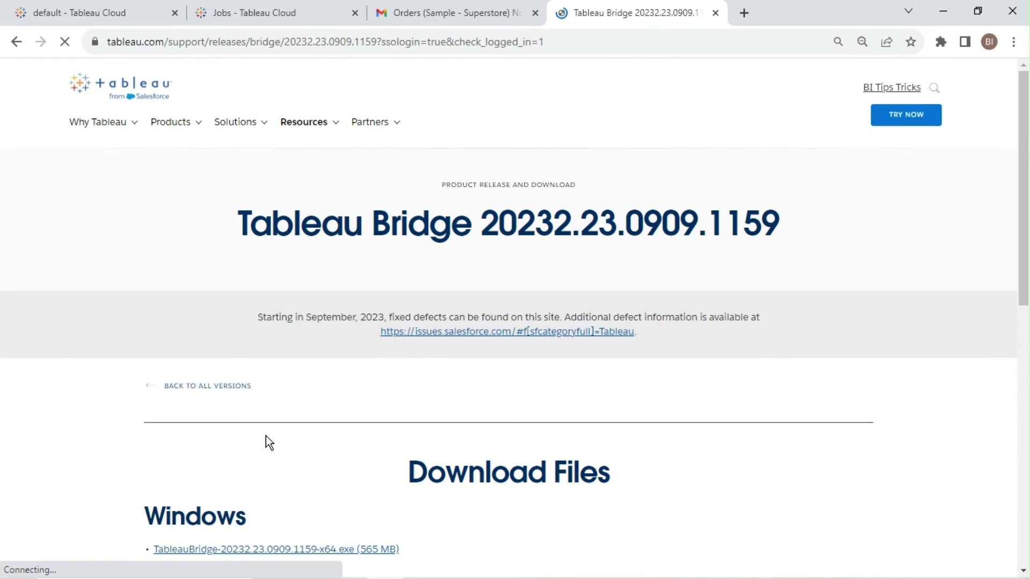
Download TableauBridge-20232.23.0909.1159-x64.exe from the Windows section
scroll(262, 412, "down", 3)
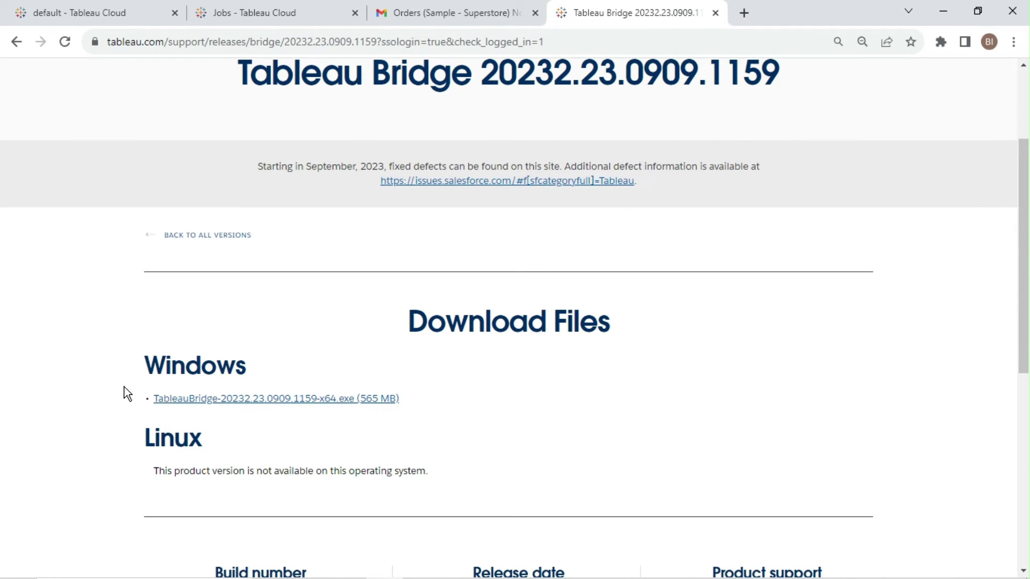
left_click_drag(133, 365, 323, 361)
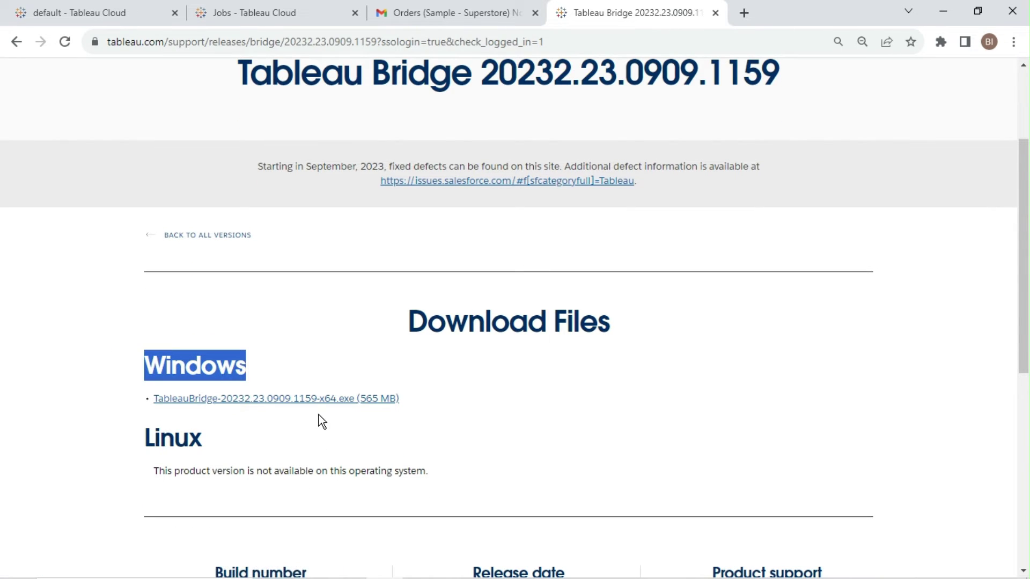
left_click(313, 400)
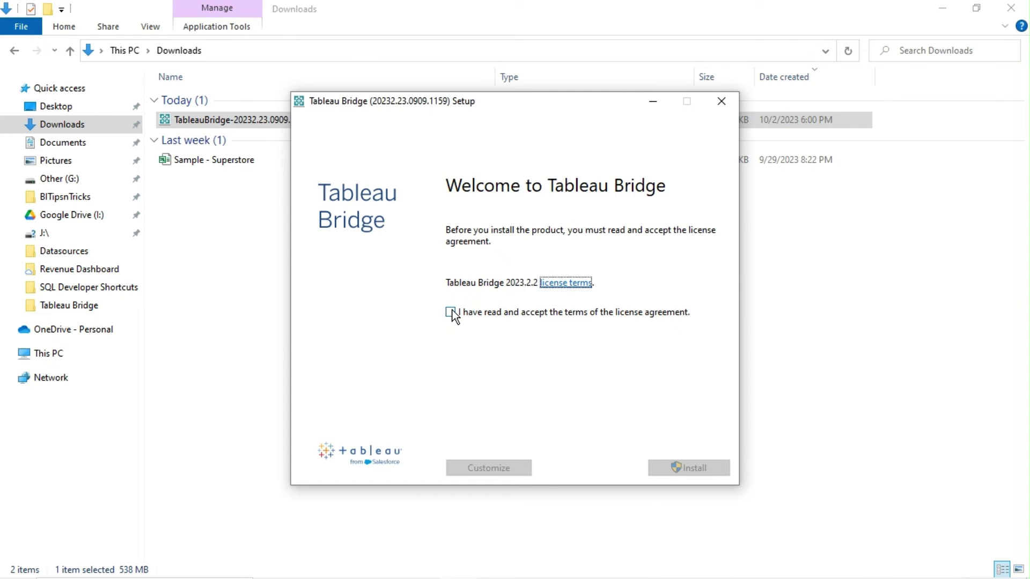
Accept the license, install Tableau Bridge, and sign in with the account email and password
left_click(451, 313)
left_click(690, 469)
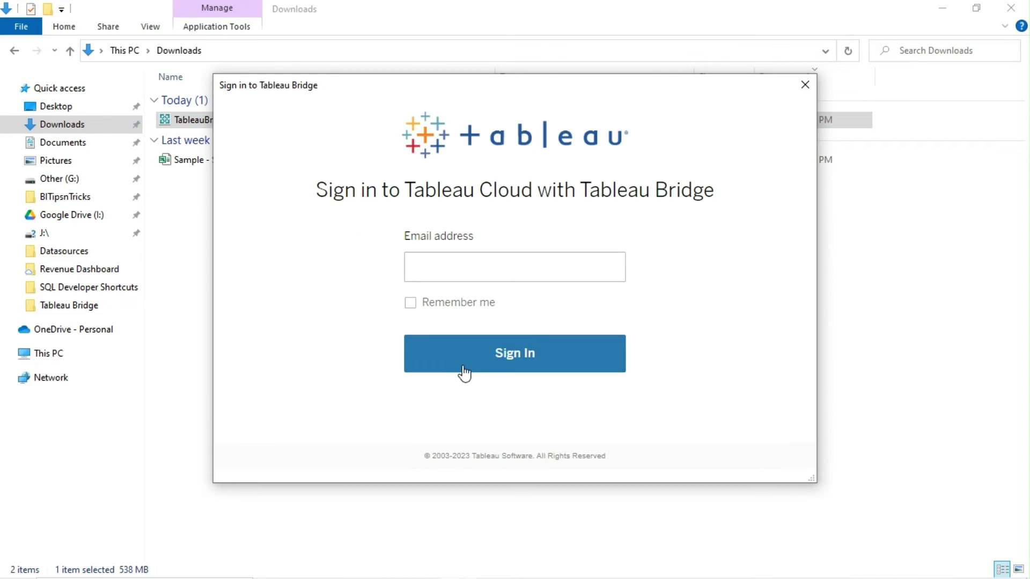
left_click(474, 265)
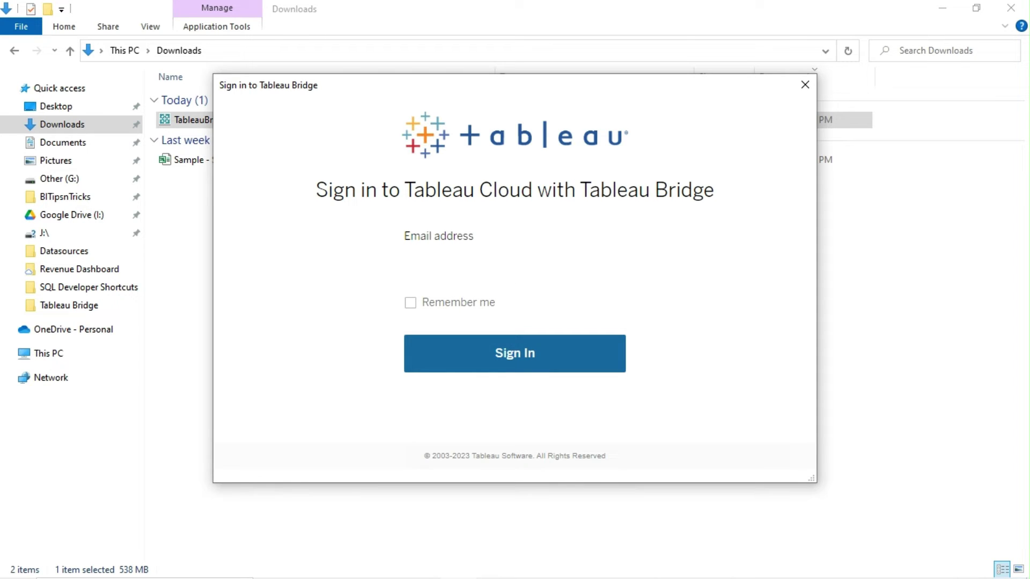
type("•")
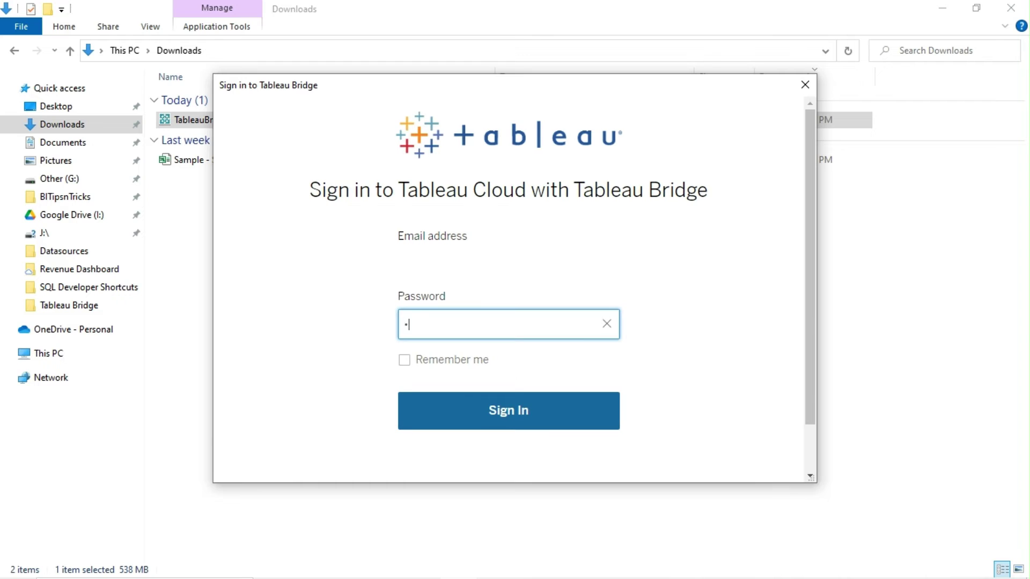
left_click(501, 410)
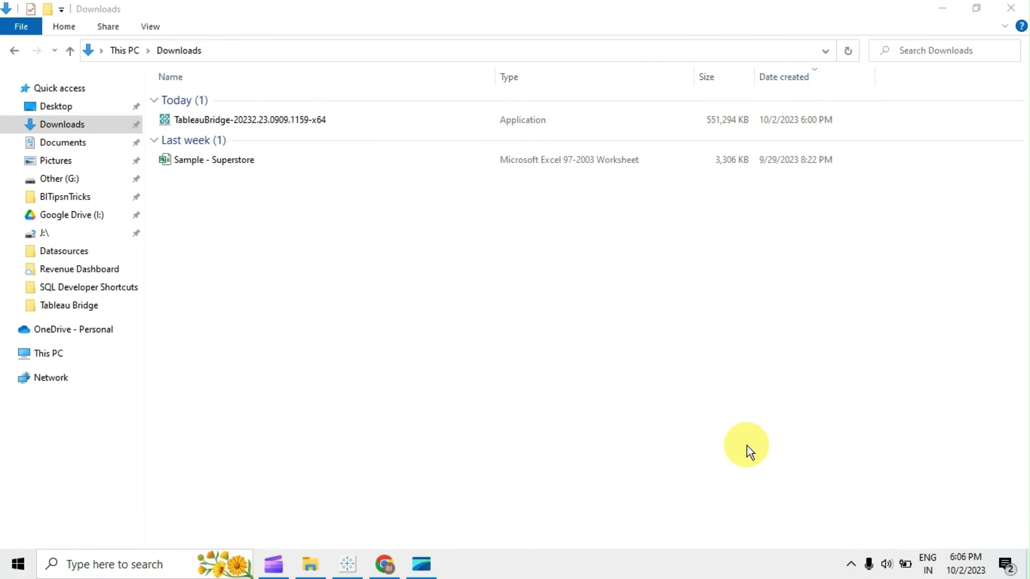
Open the Tableau Bridge status window from the taskbar's hidden icons
left_click(851, 563)
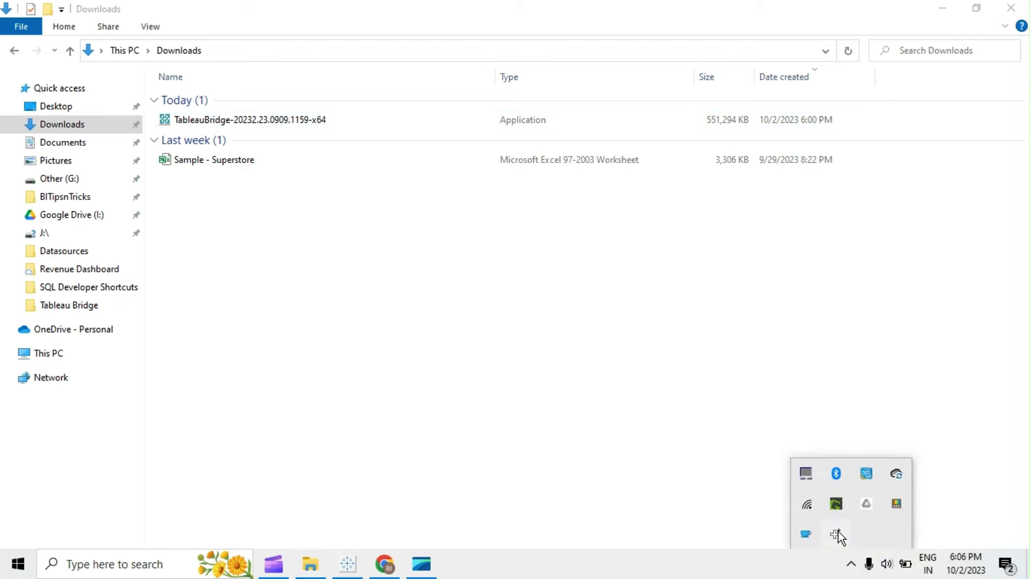
left_click(836, 535)
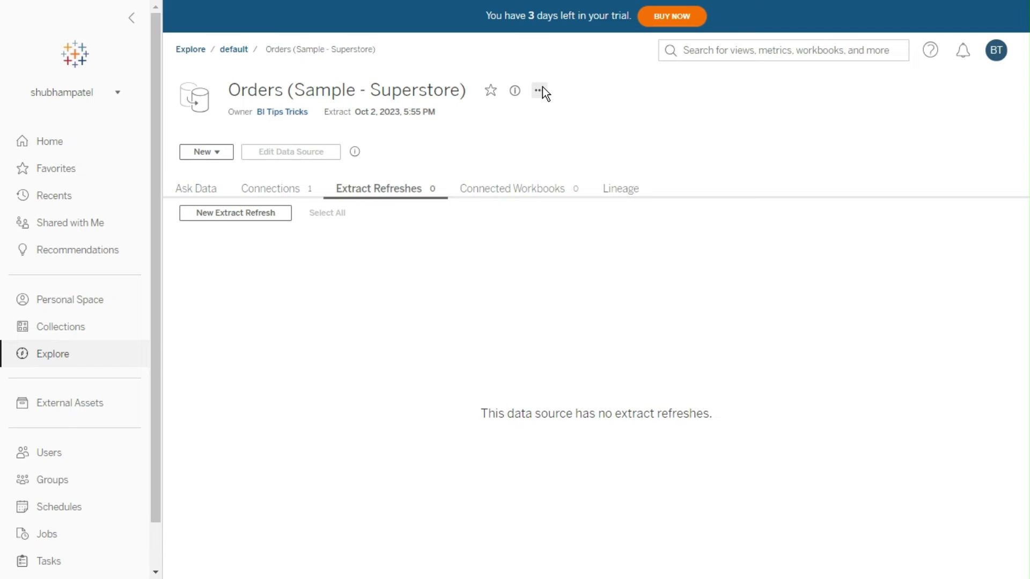
Create a Bridge (Legacy) full refresh on DESKTOP-14DEDK9, weekly Monday–Friday at 05:00
left_click(539, 90)
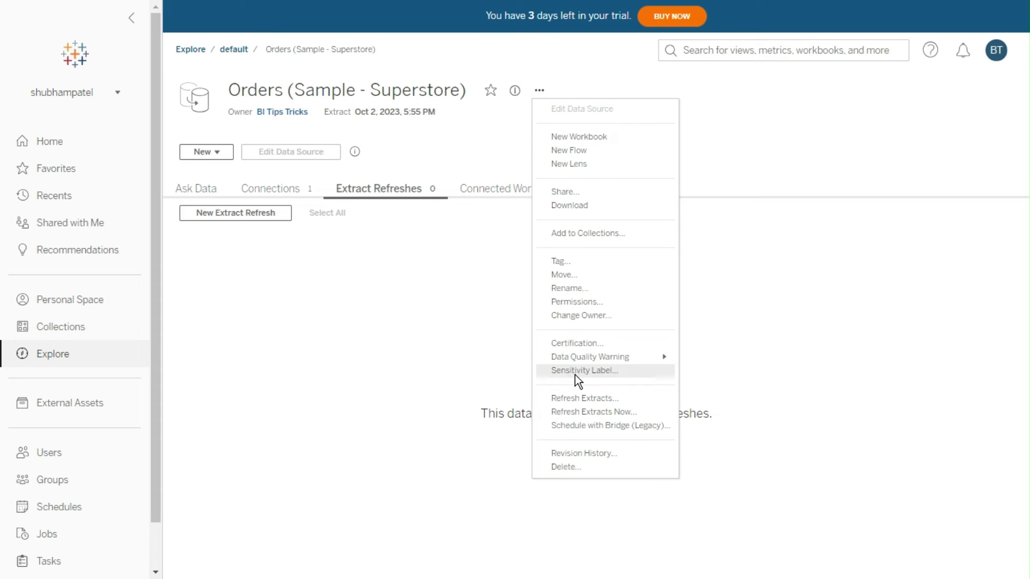
left_click(583, 426)
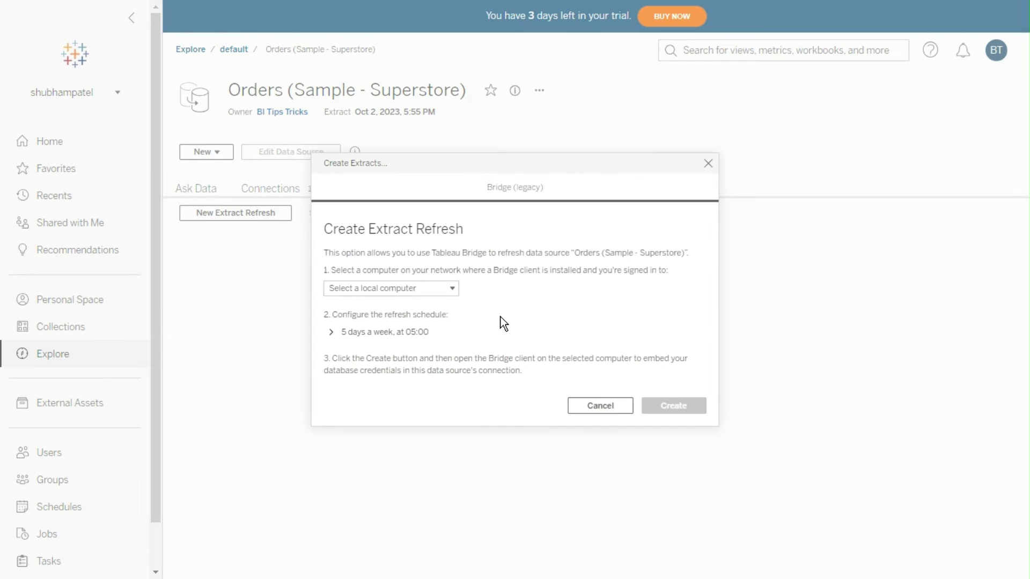
left_click(417, 292)
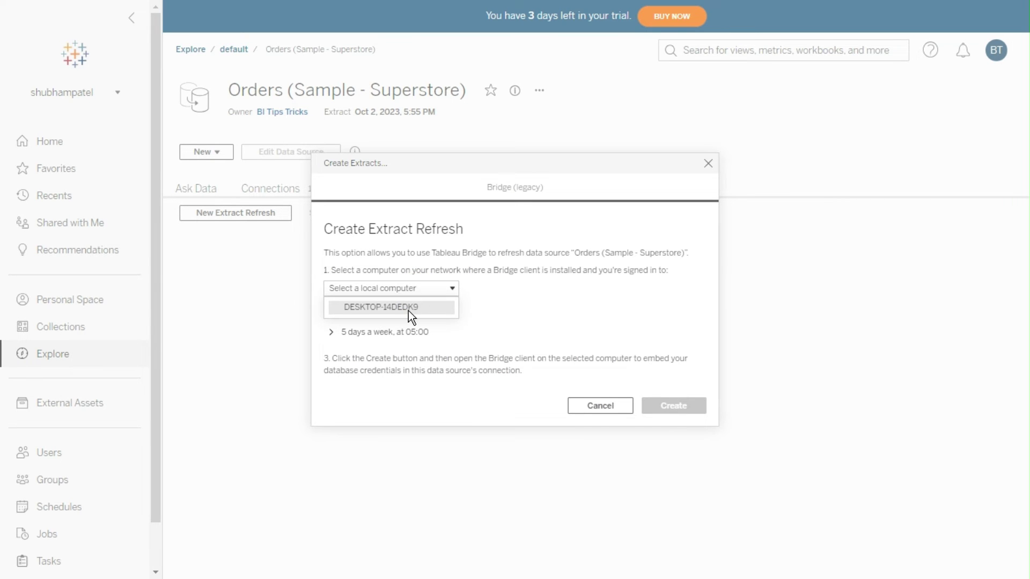
left_click(406, 310)
left_click(356, 329)
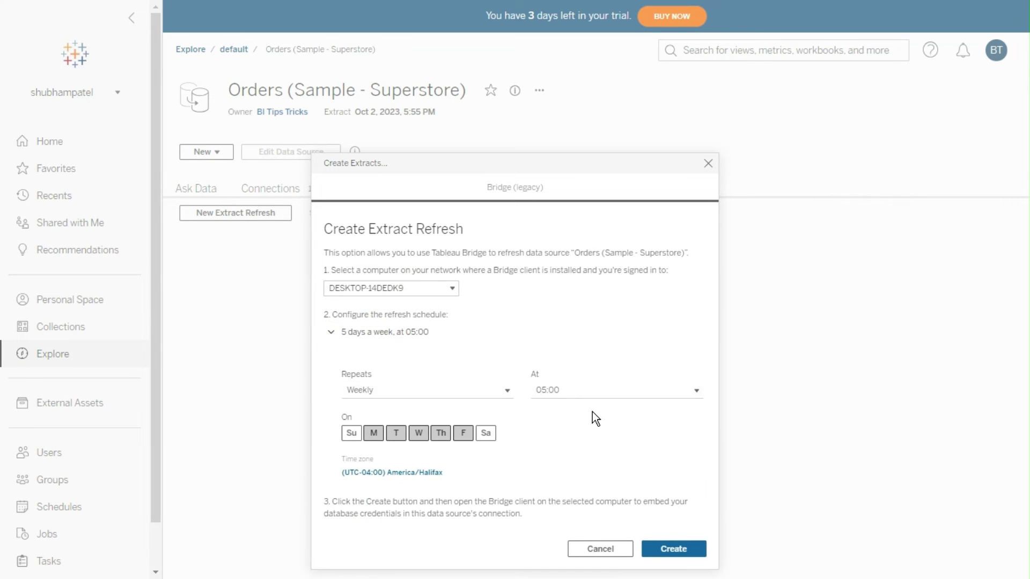
left_click(670, 546)
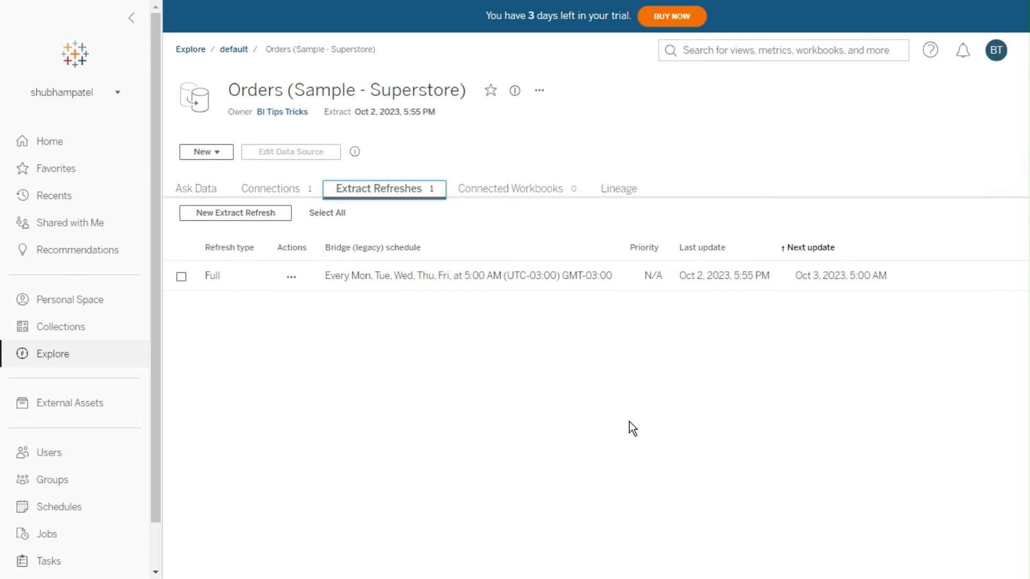
Run the Orders (Sample - Superstore) refresh now from the Bridge status window, then close it
key("F11")
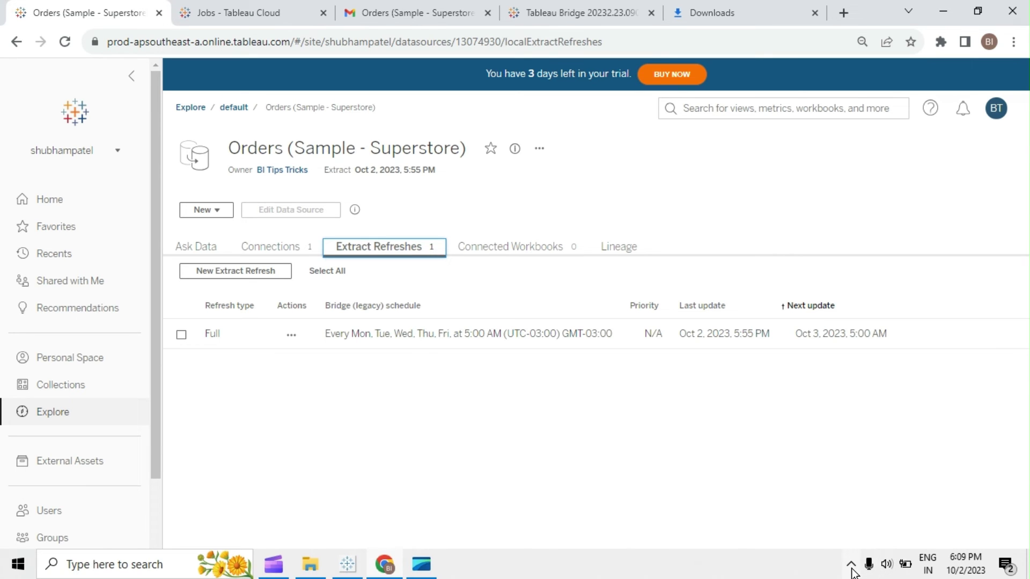
left_click(850, 564)
left_click(837, 537)
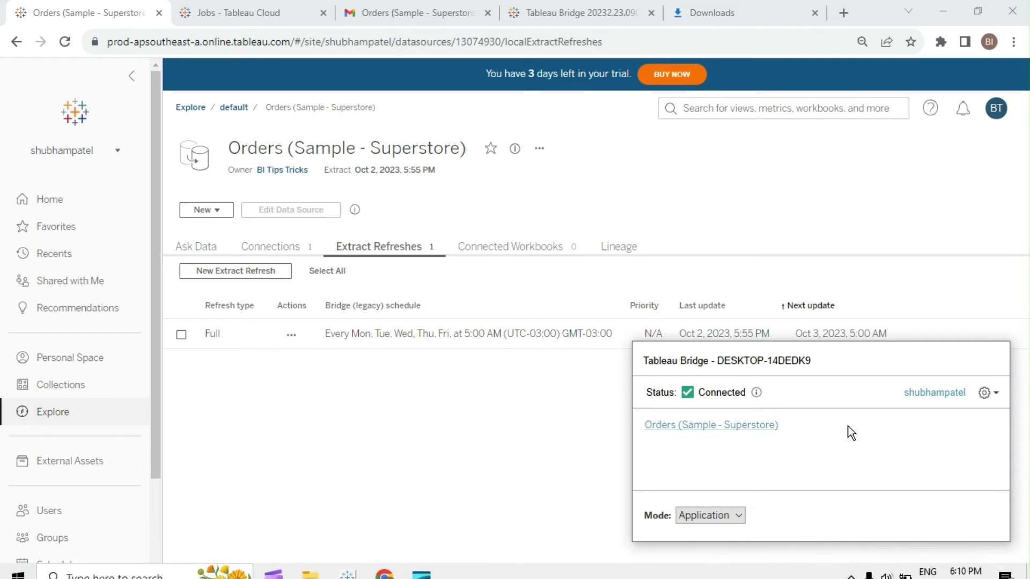
left_click(786, 427)
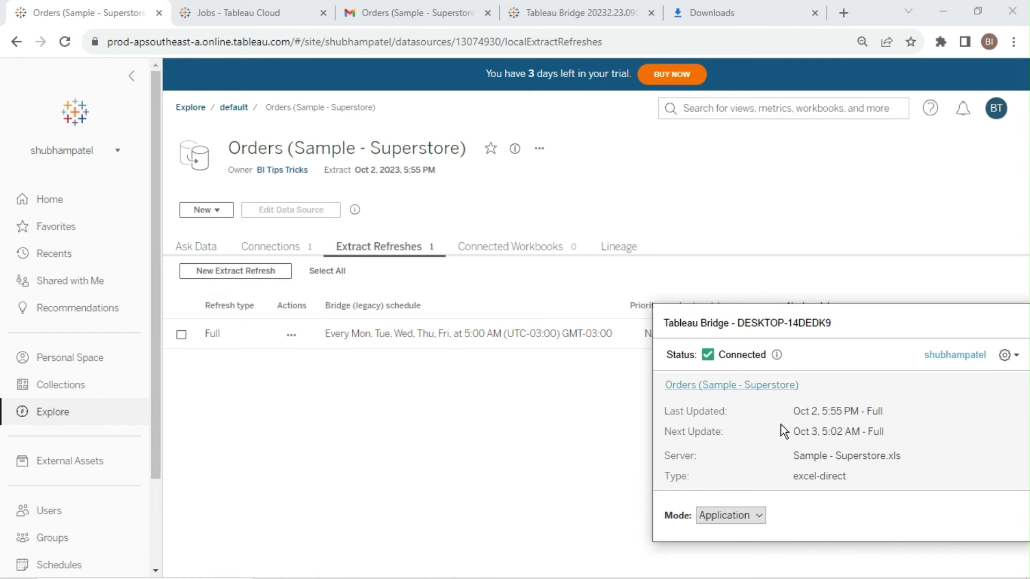
mouse_move(946, 379)
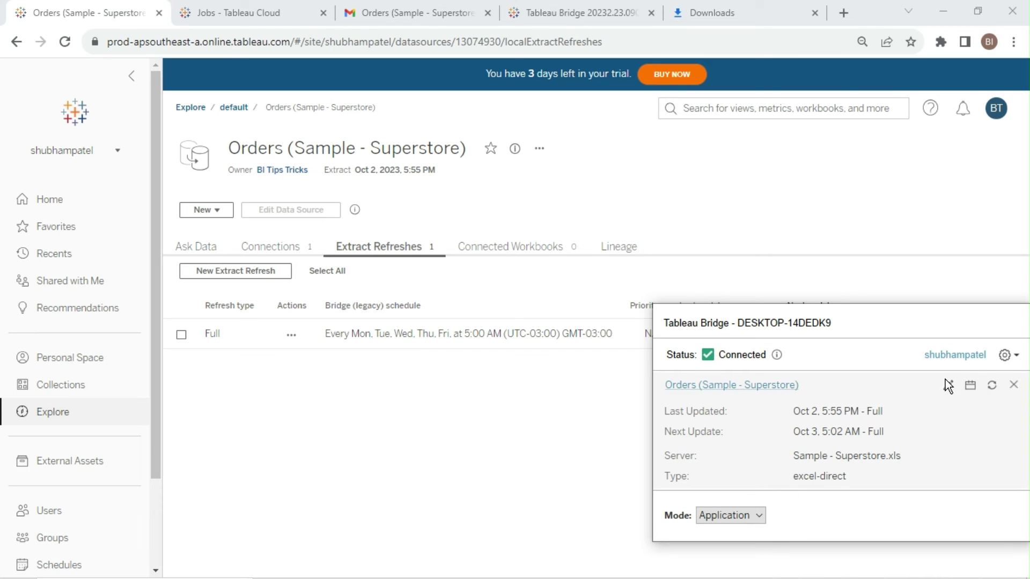
left_click(992, 390)
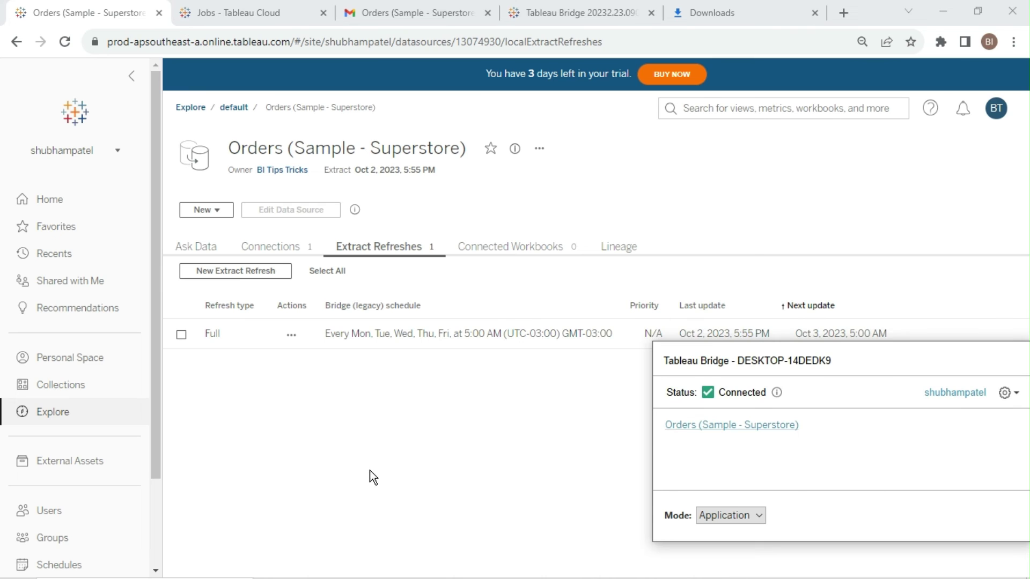
left_click(396, 418)
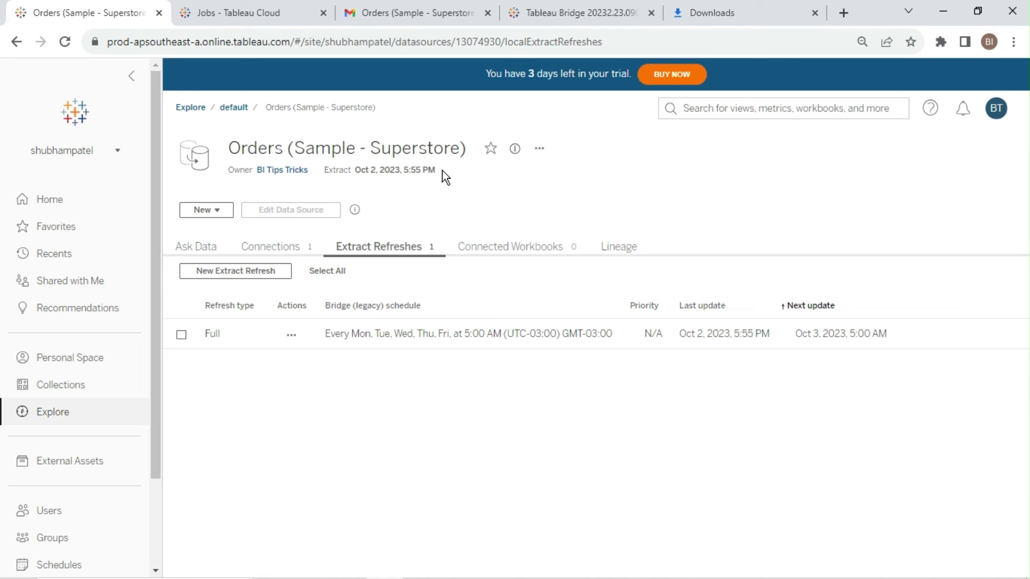
Reload the Orders data source page and verify the extract's last update now reads Oct 2, 2023, 6:10 PM
left_click_drag(441, 169, 409, 179)
left_click(66, 43)
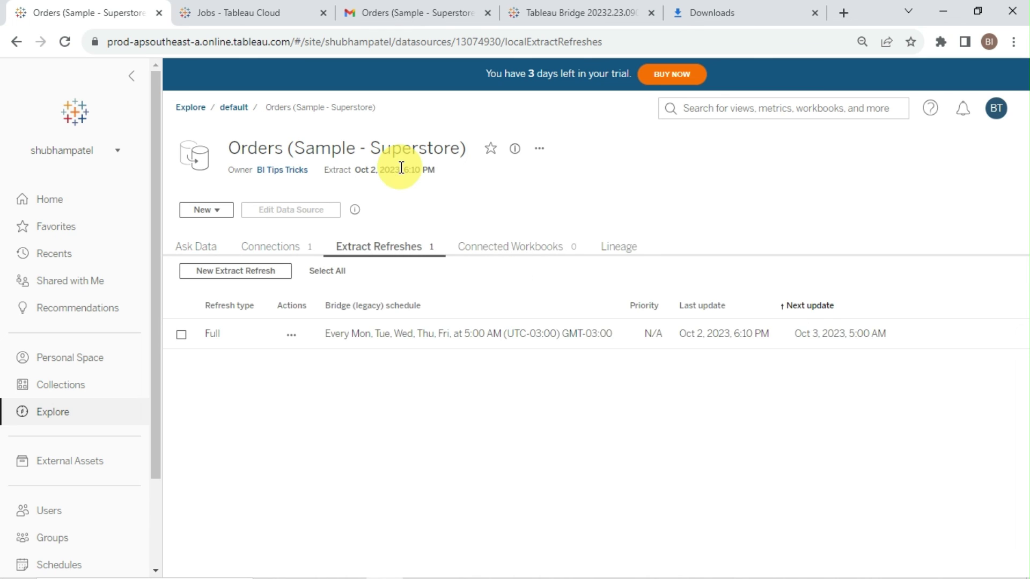
left_click_drag(401, 169, 422, 169)
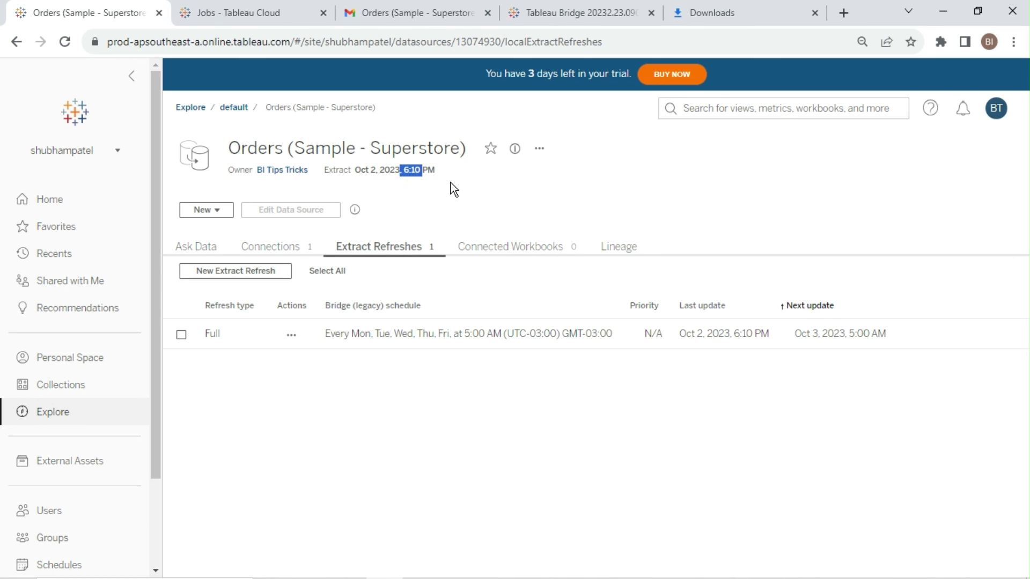